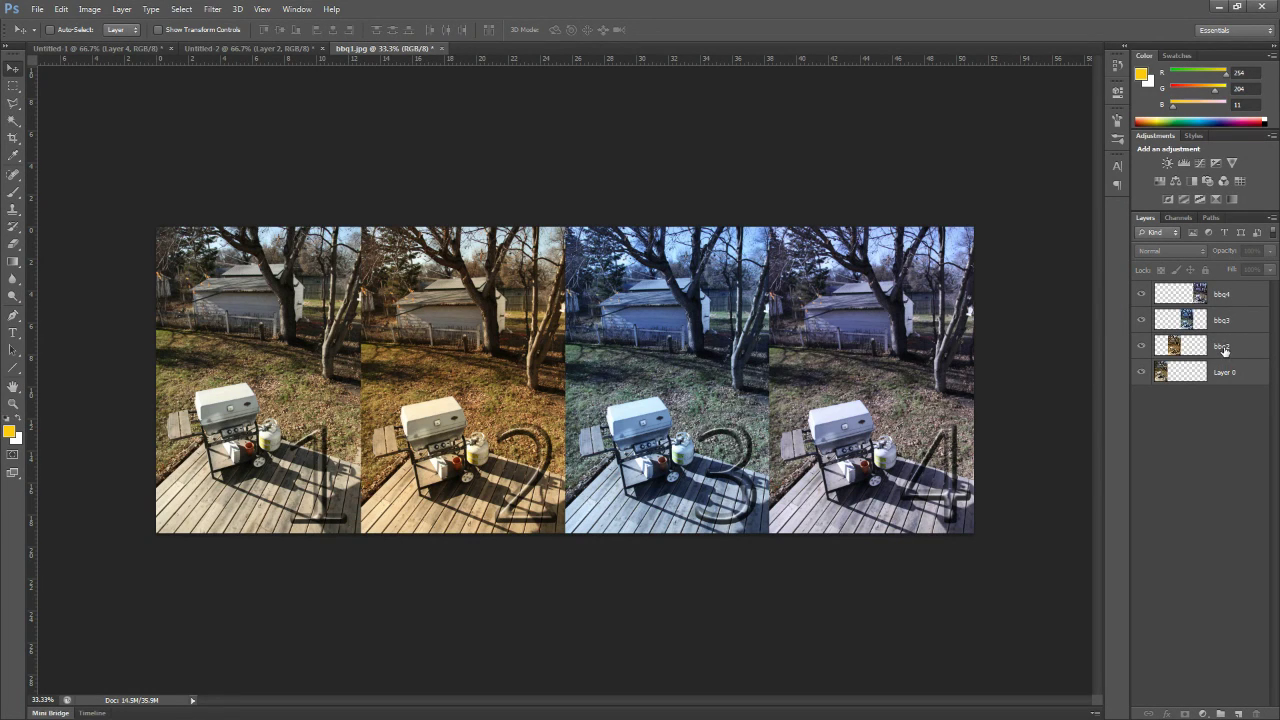
Step: Apply Match Color to the bbq2 layer, using bbq1.jpg as the source and Layer 0 as the reference layer
{"action": "left_click", "coordinate": [1224, 348]}
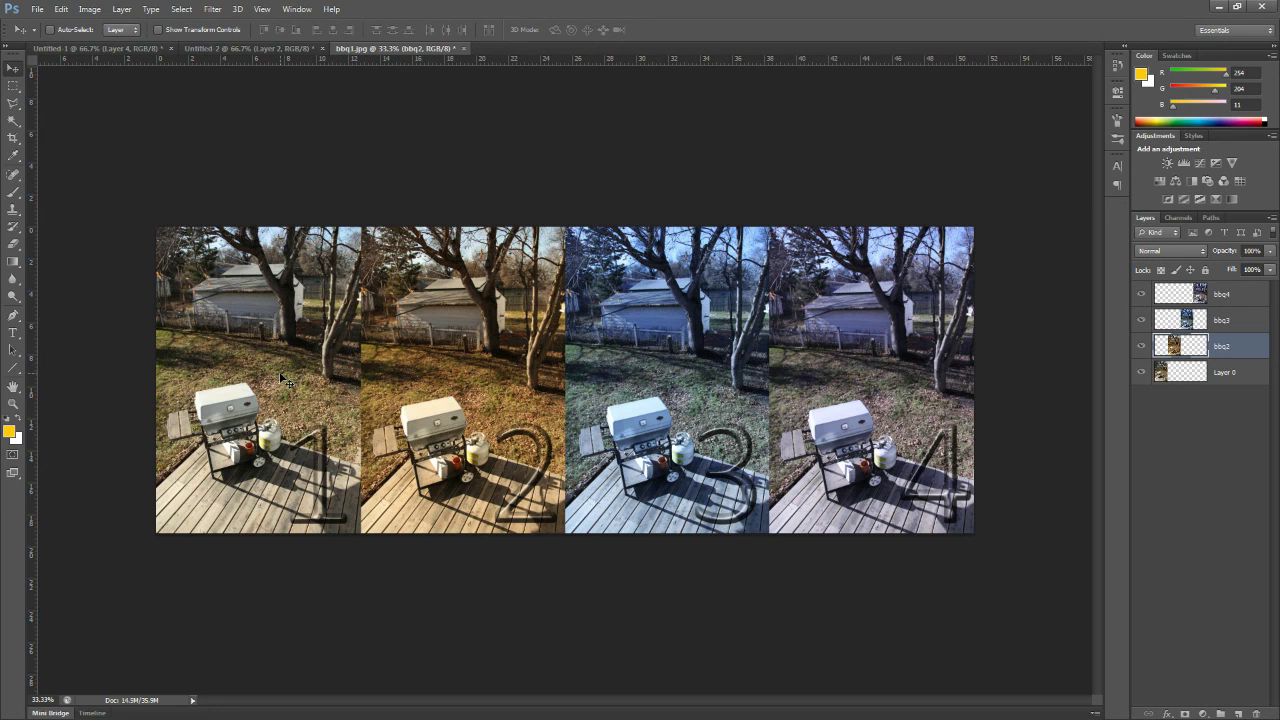
{"action": "left_click", "coordinate": [92, 12]}
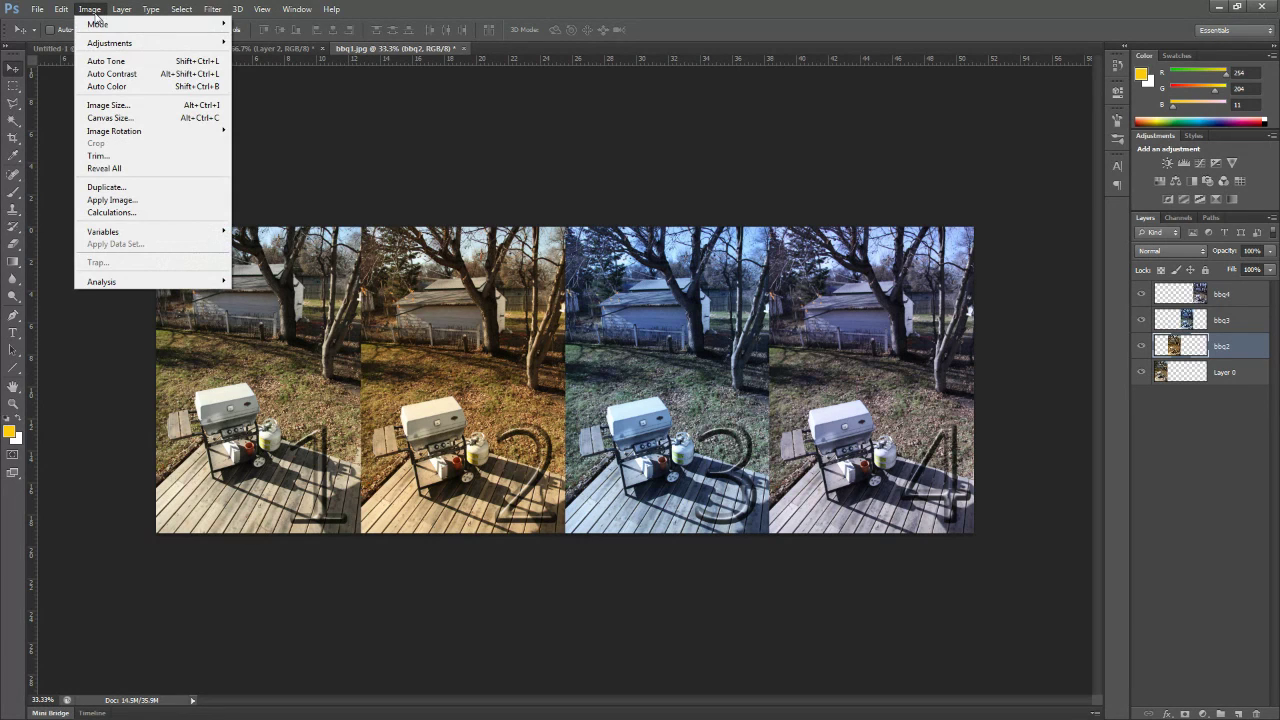
{"action": "mouse_move", "coordinate": [110, 43]}
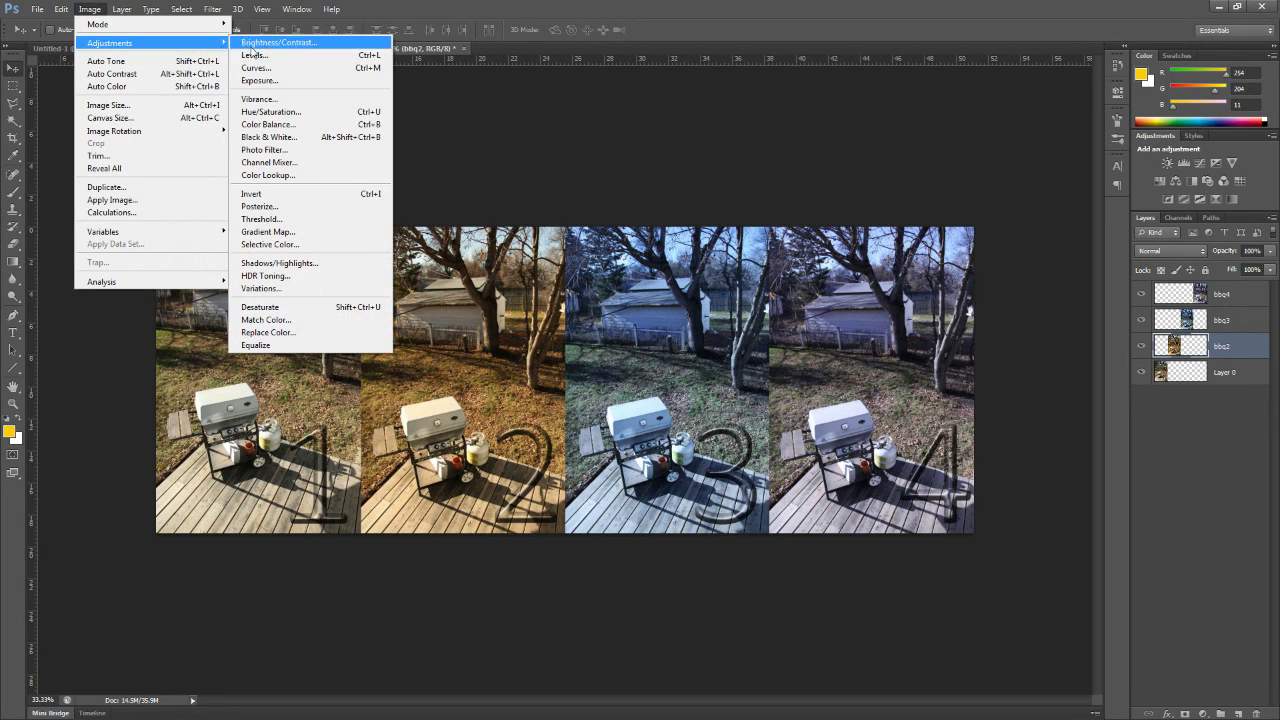
{"action": "left_click", "coordinate": [313, 320]}
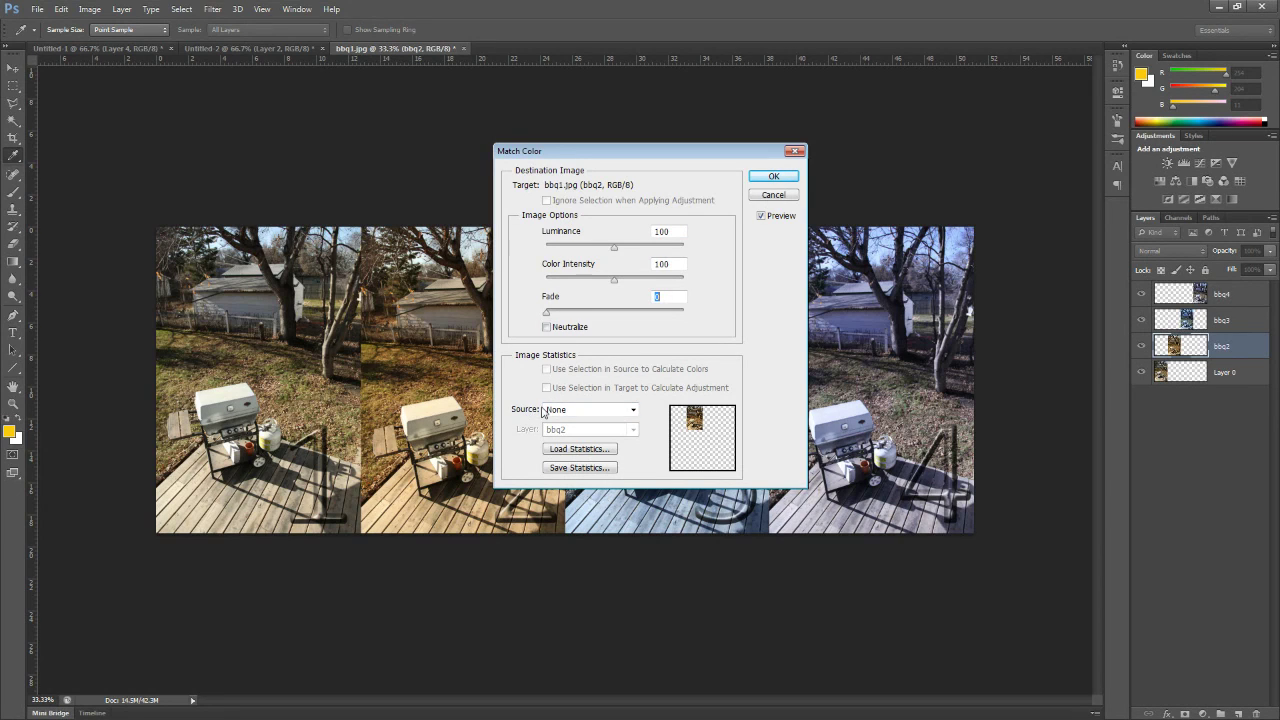
{"action": "left_click", "coordinate": [606, 410]}
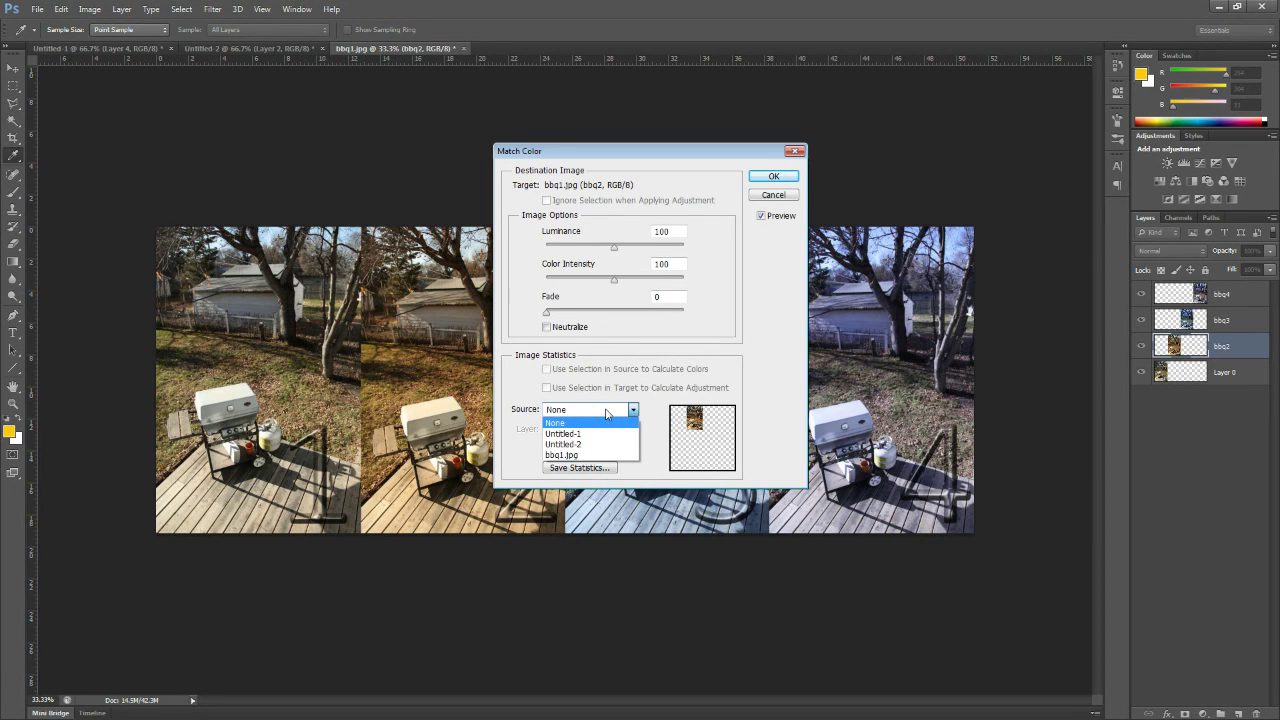
{"action": "left_click", "coordinate": [570, 456]}
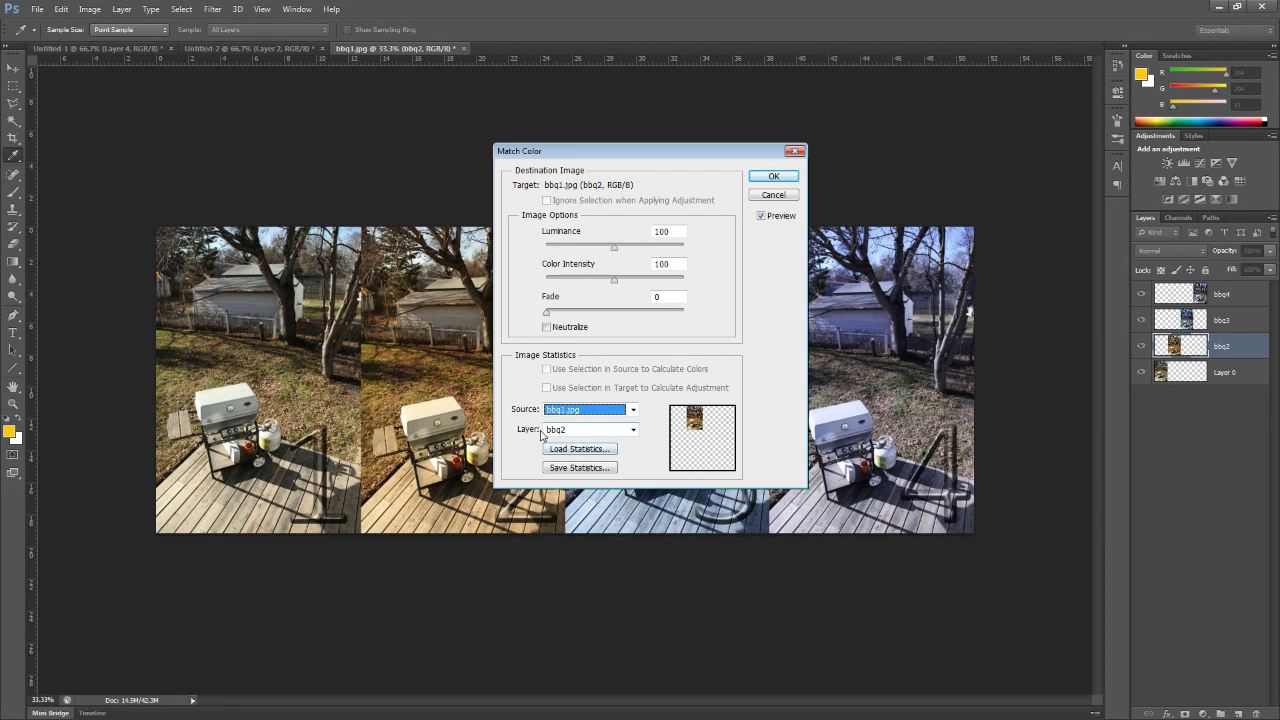
{"action": "left_click", "coordinate": [578, 431]}
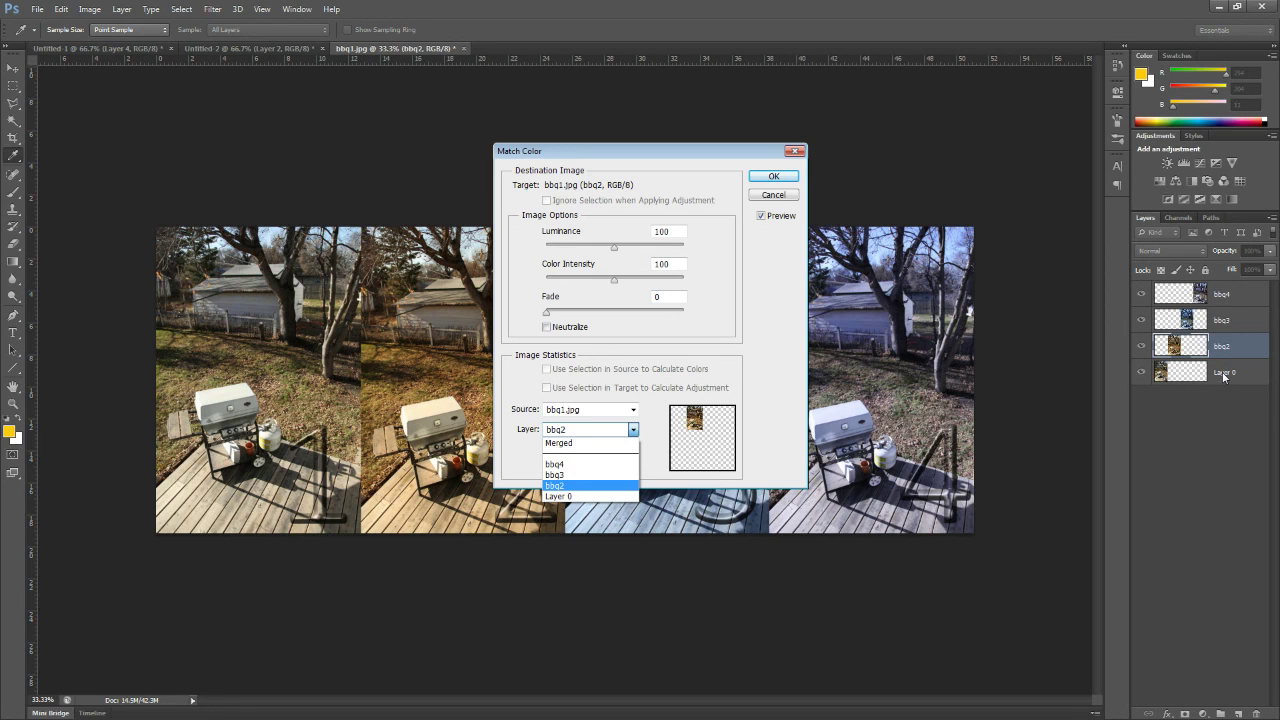
{"action": "left_click", "coordinate": [571, 497]}
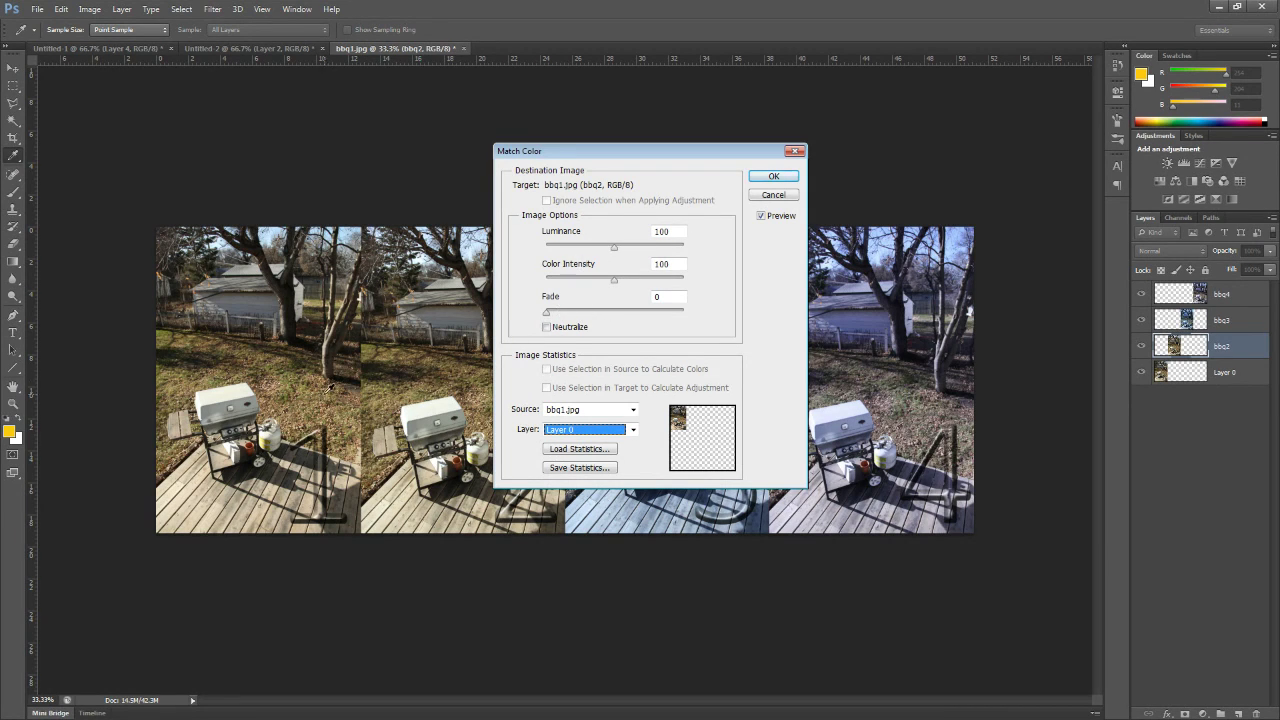
{"action": "left_click", "coordinate": [774, 176]}
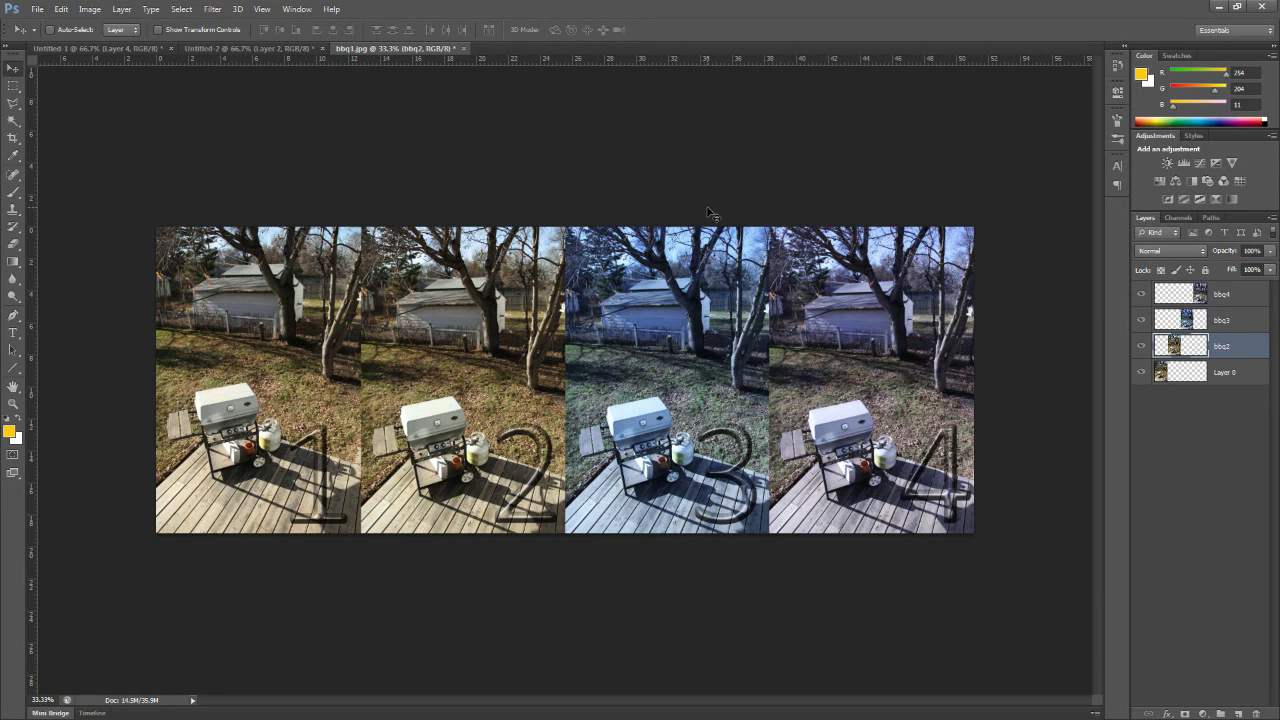
Step: Apply Match Color to the bbq3 layer, using bbq1.jpg as the source and Layer 0 as the reference layer
{"action": "left_click", "coordinate": [1240, 320]}
{"action": "left_click", "coordinate": [89, 10]}
{"action": "mouse_move", "coordinate": [102, 45]}
{"action": "left_click", "coordinate": [300, 320]}
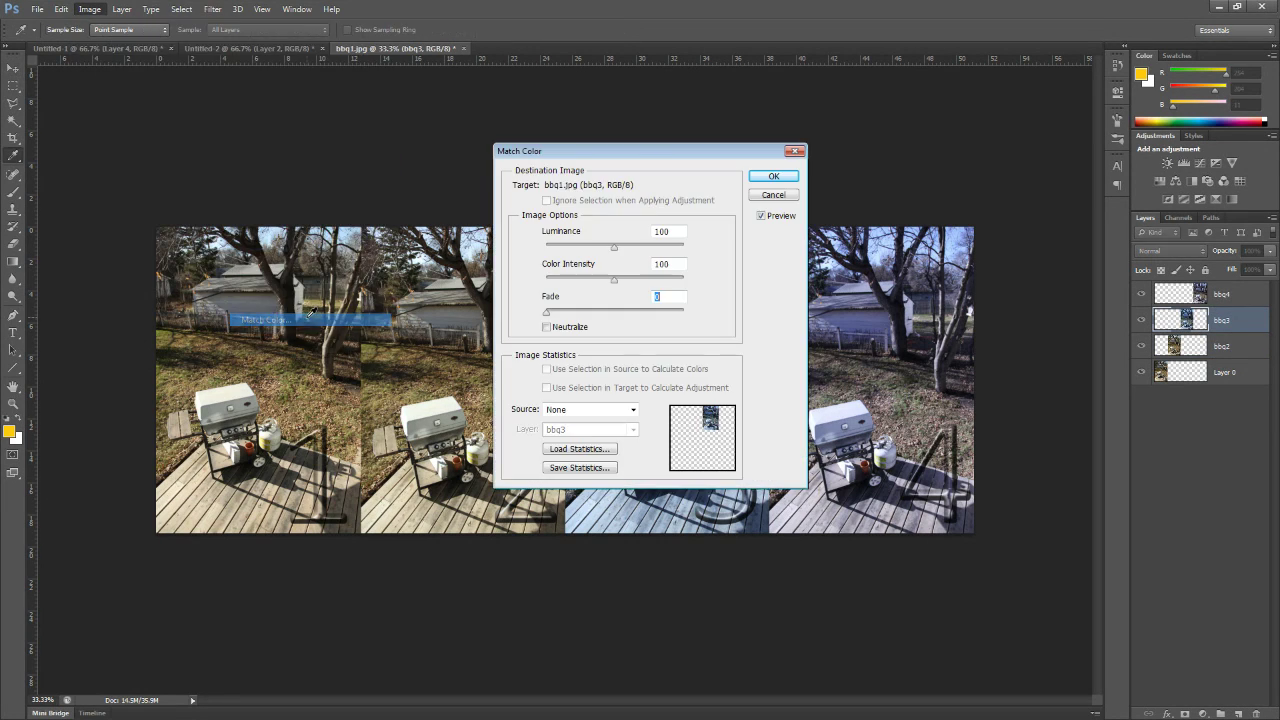
{"action": "left_click", "coordinate": [621, 412]}
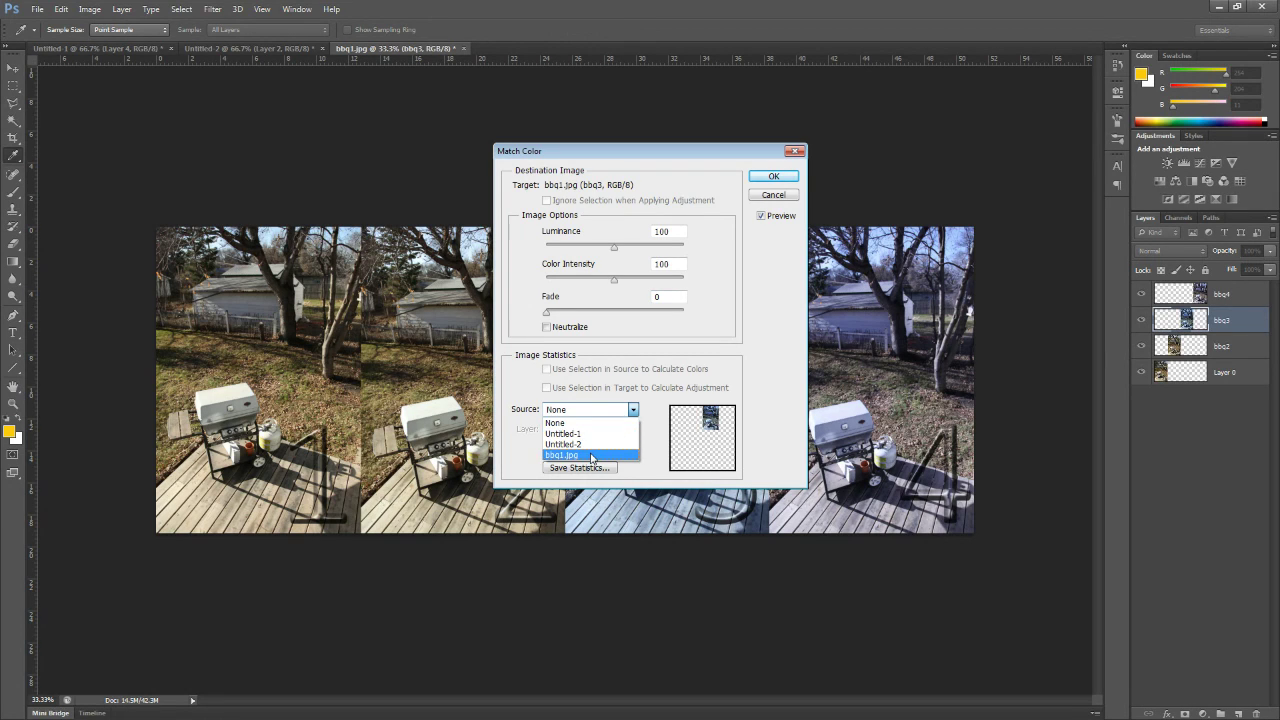
{"action": "left_click", "coordinate": [591, 456]}
{"action": "left_click", "coordinate": [580, 430]}
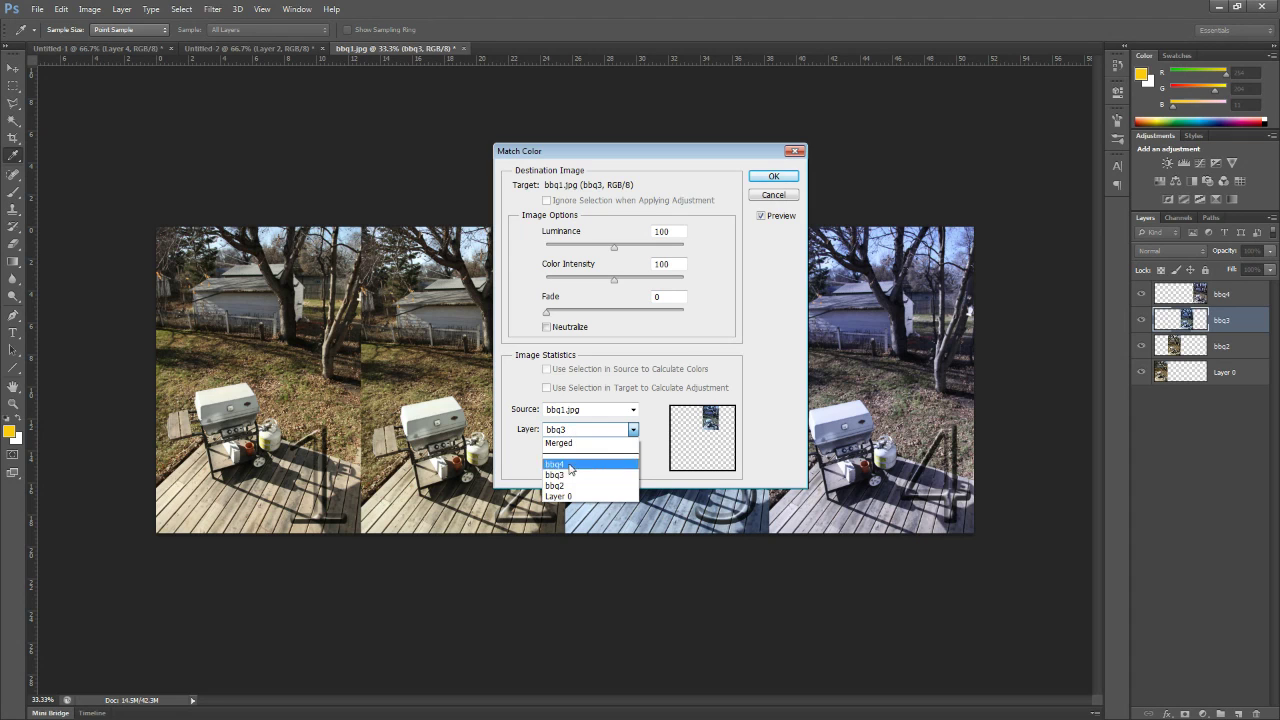
{"action": "left_click", "coordinate": [575, 497]}
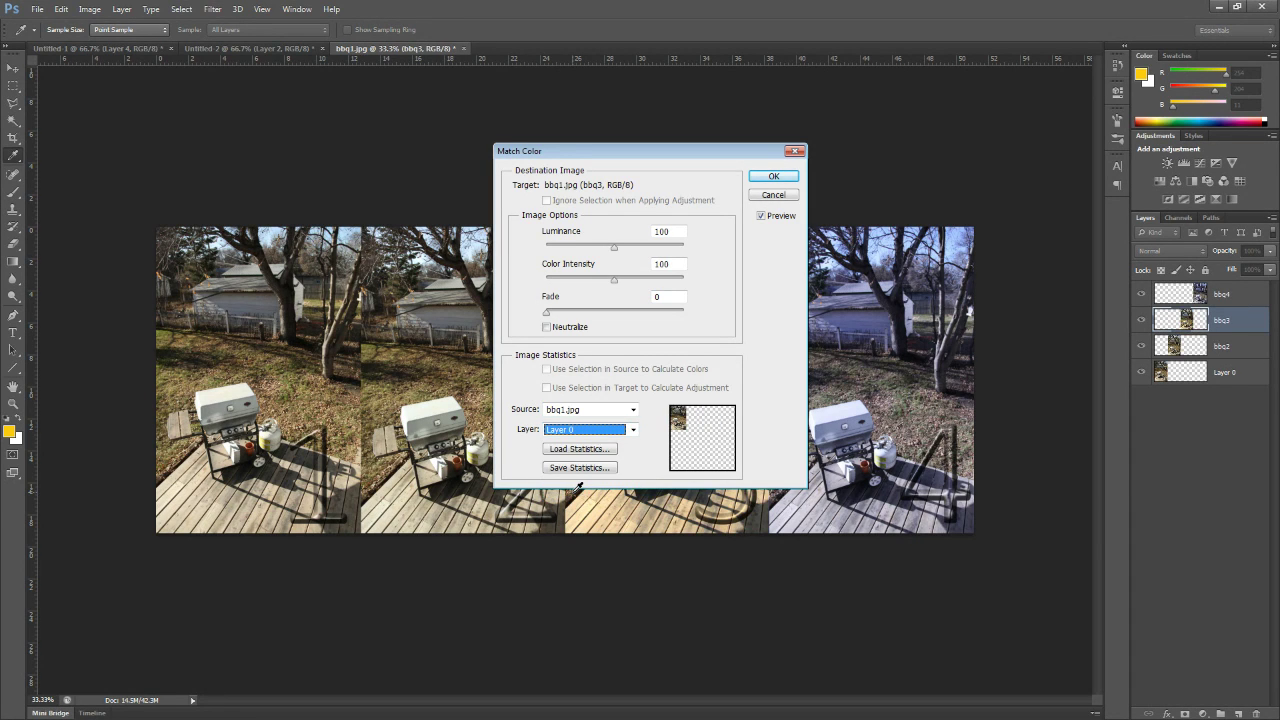
{"action": "left_click_drag", "start_coordinate": [645, 151], "coordinate": [913, 314]}
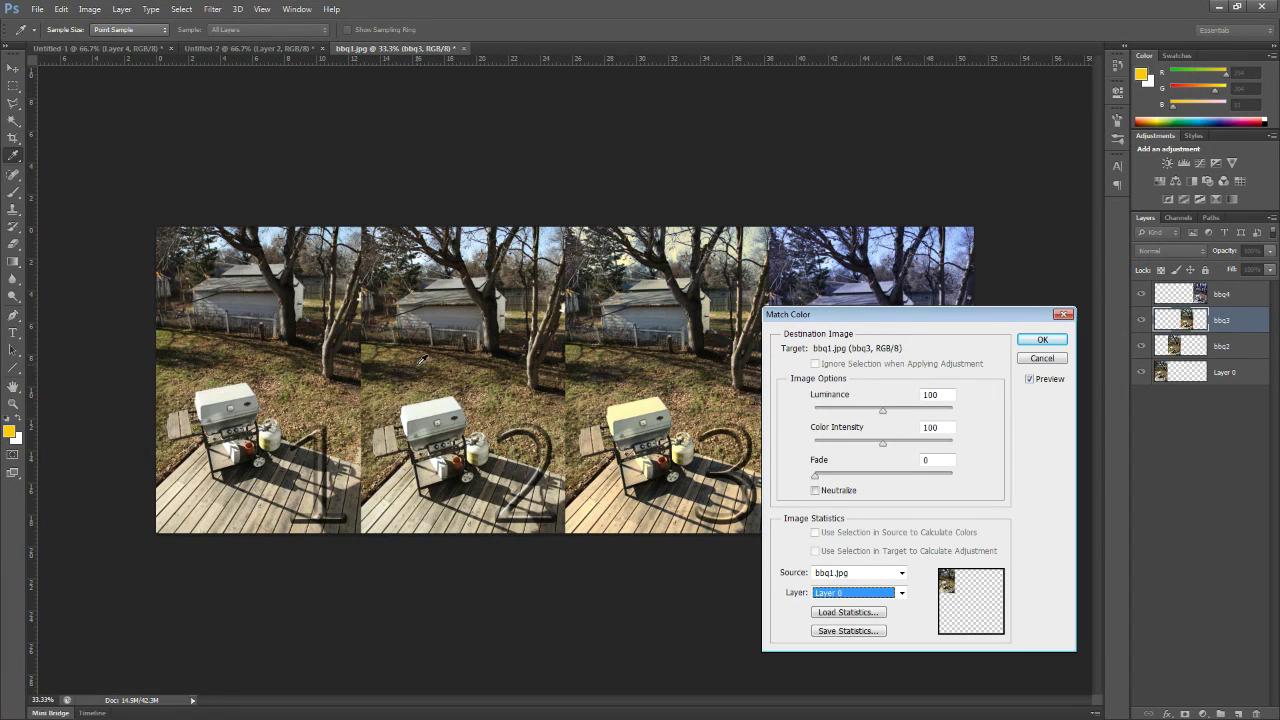
{"action": "left_click", "coordinate": [1042, 340]}
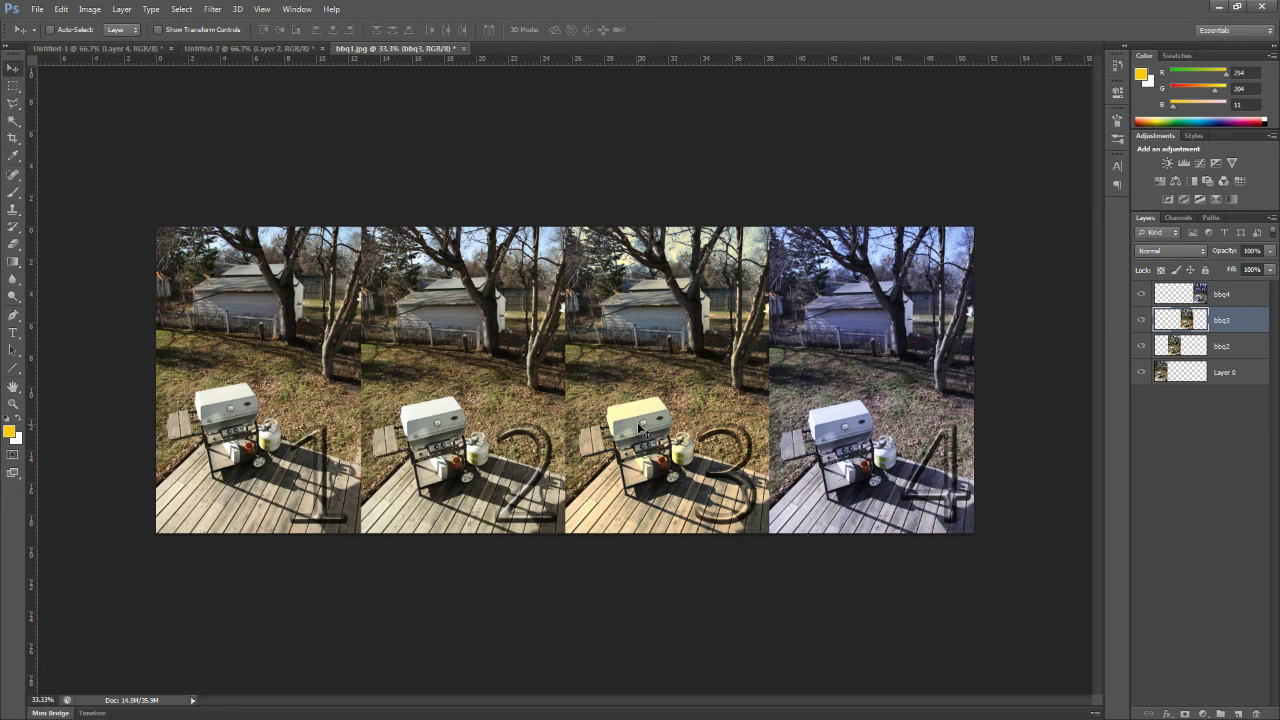
Step: Start a Color Balance adjustment on the bbq3 layer and set its highlights color levels to -5, -7 and +12
{"action": "left_click", "coordinate": [89, 9]}
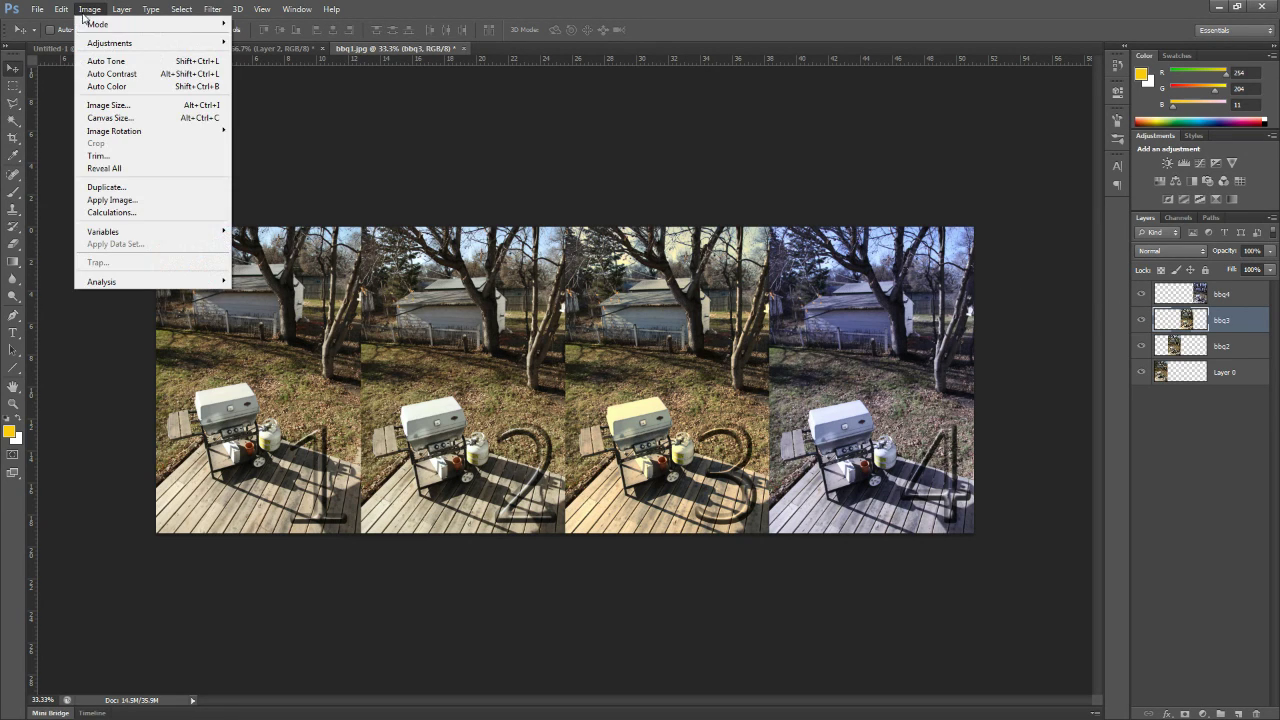
{"action": "mouse_move", "coordinate": [122, 46]}
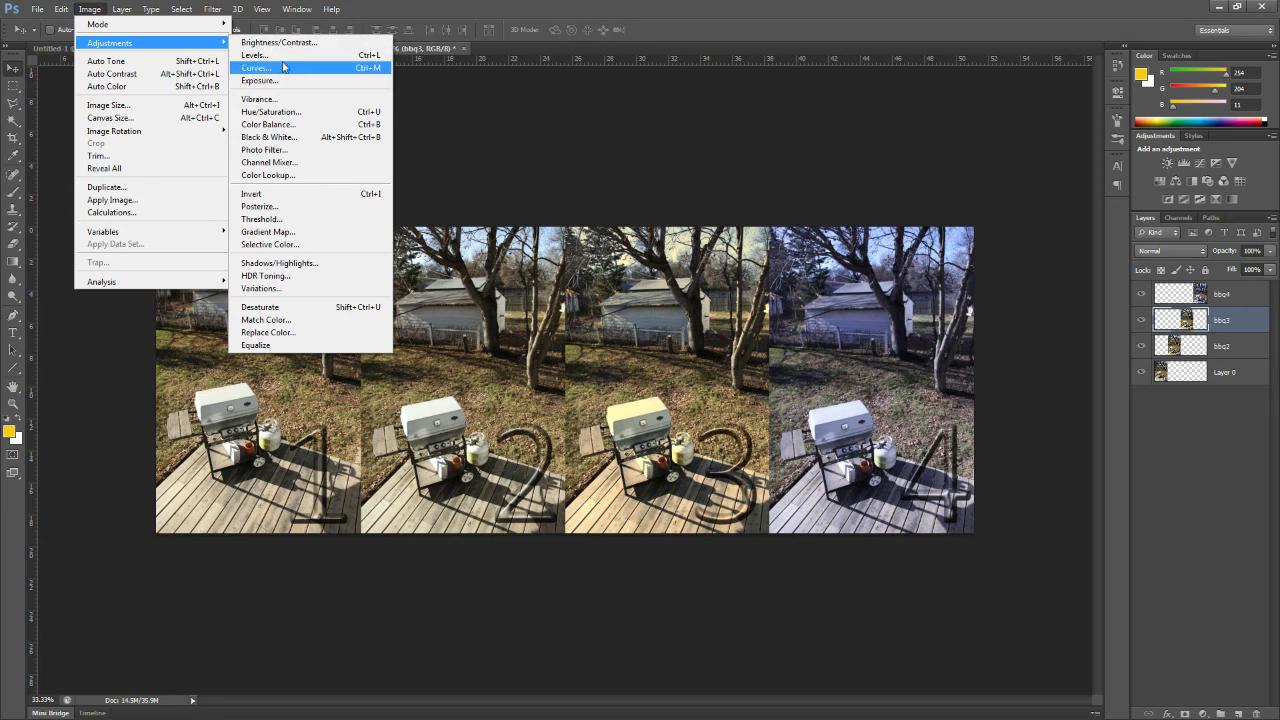
{"action": "left_click", "coordinate": [303, 126]}
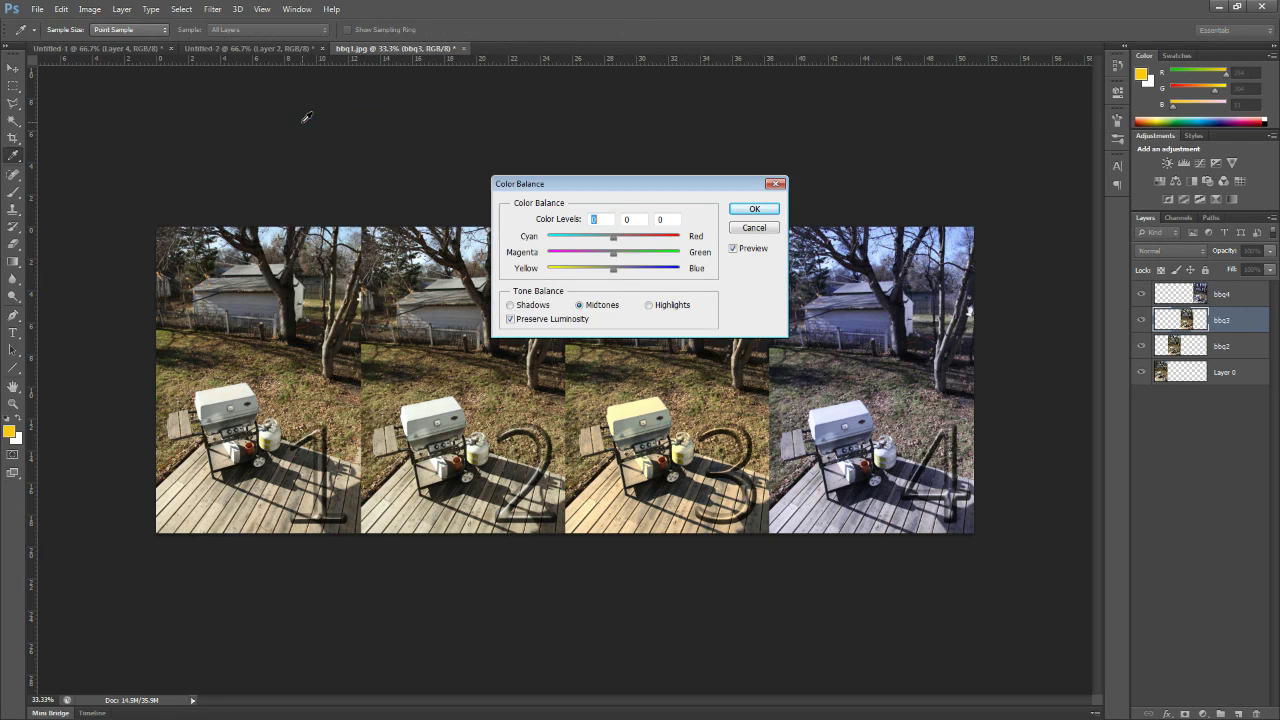
{"action": "left_click_drag", "start_coordinate": [628, 182], "coordinate": [618, 86]}
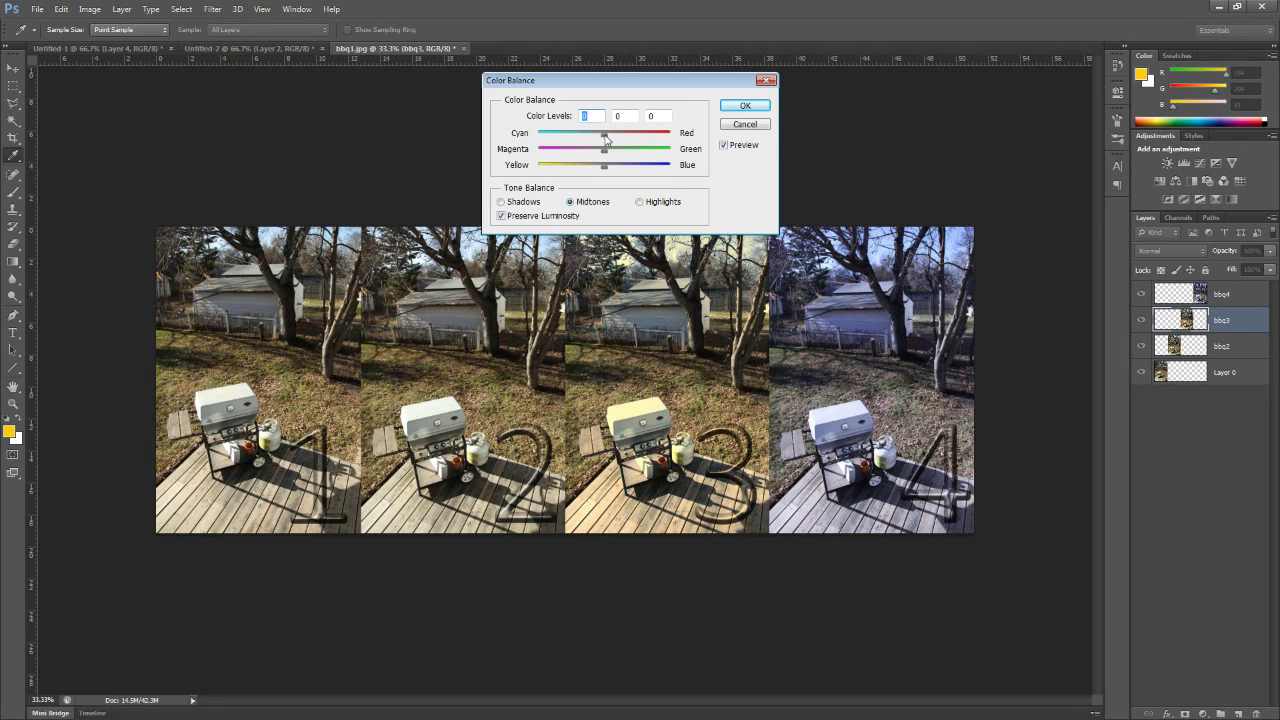
{"action": "mouse_move", "coordinate": [605, 138]}
{"action": "left_mouse_down"}
{"action": "mouse_move", "coordinate": [638, 139]}
{"action": "mouse_move", "coordinate": [551, 138]}
{"action": "mouse_move", "coordinate": [634, 137]}
{"action": "mouse_move", "coordinate": [604, 138]}
{"action": "left_mouse_up"}
{"action": "left_click_drag", "start_coordinate": [604, 138], "coordinate": [603, 138]}
{"action": "left_click_drag", "start_coordinate": [603, 170], "coordinate": [615, 171]}
{"action": "left_click_drag", "start_coordinate": [613, 167], "coordinate": [641, 170]}
{"action": "left_click_drag", "start_coordinate": [642, 170], "coordinate": [600, 155]}
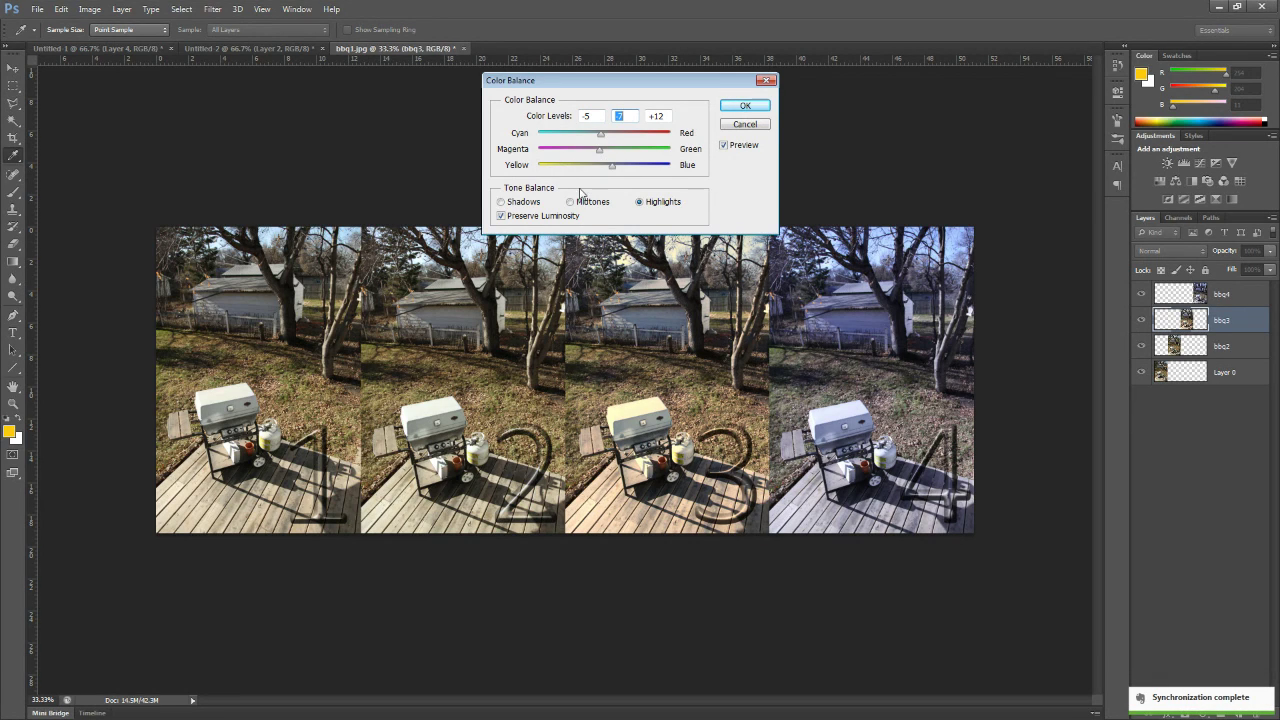
{"action": "left_click", "coordinate": [637, 203]}
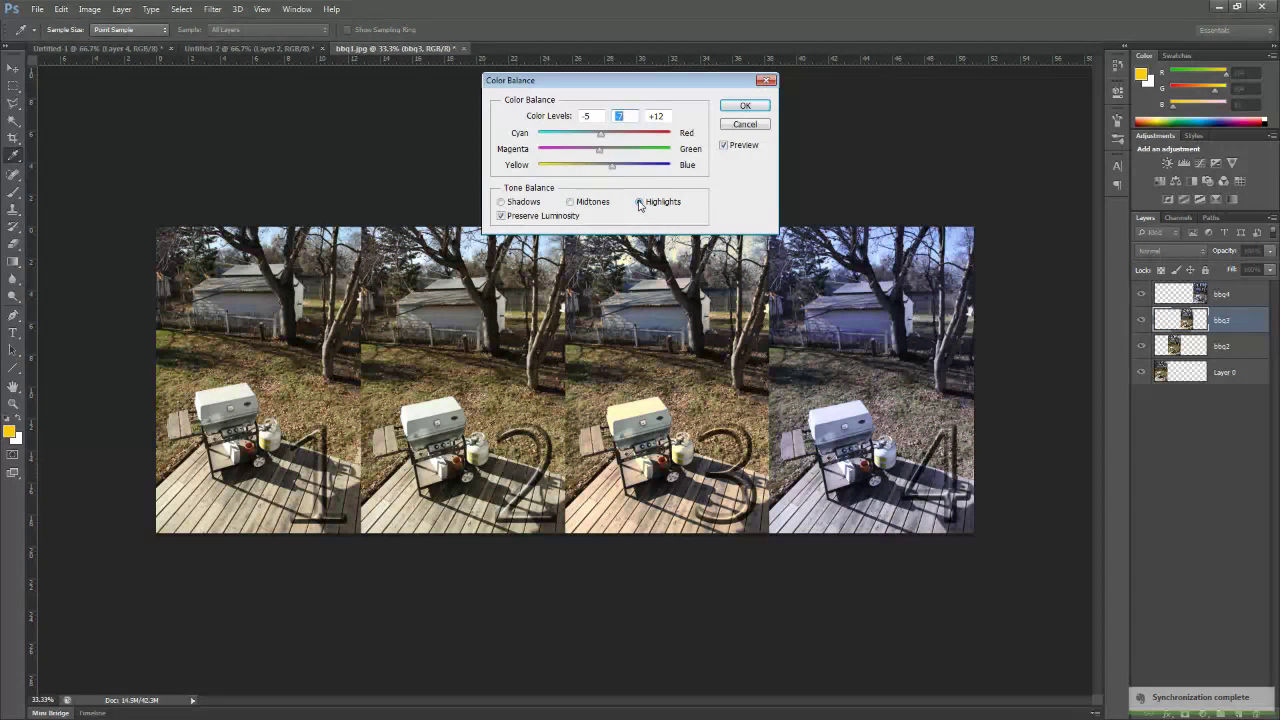
Step: Set the midtones color levels to -4, +2 and -15, fine-tune the shadows, and apply the Color Balance to bbq3
{"action": "left_click", "coordinate": [569, 203]}
{"action": "left_click_drag", "start_coordinate": [606, 174], "coordinate": [602, 140]}
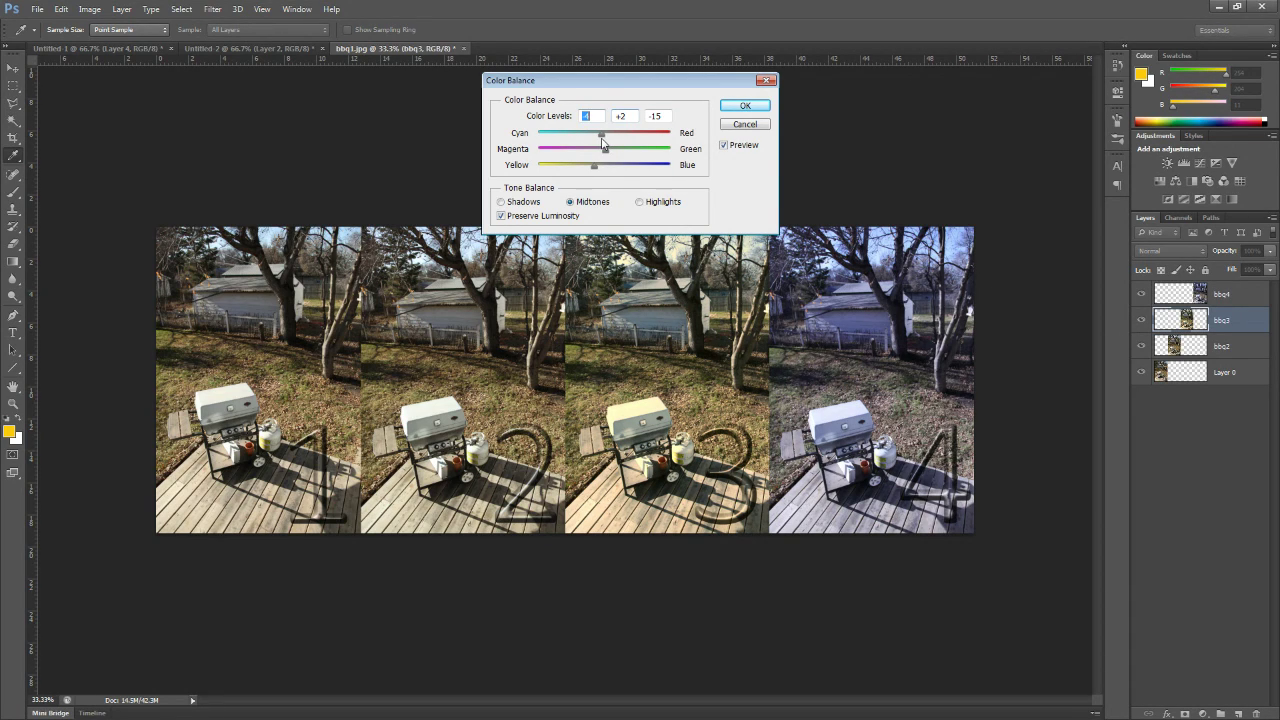
{"action": "left_click", "coordinate": [501, 201]}
{"action": "left_click_drag", "start_coordinate": [606, 168], "coordinate": [608, 139]}
{"action": "left_click", "coordinate": [608, 139]}
{"action": "left_click_drag", "start_coordinate": [608, 137], "coordinate": [603, 137]}
{"action": "left_click", "coordinate": [742, 107]}
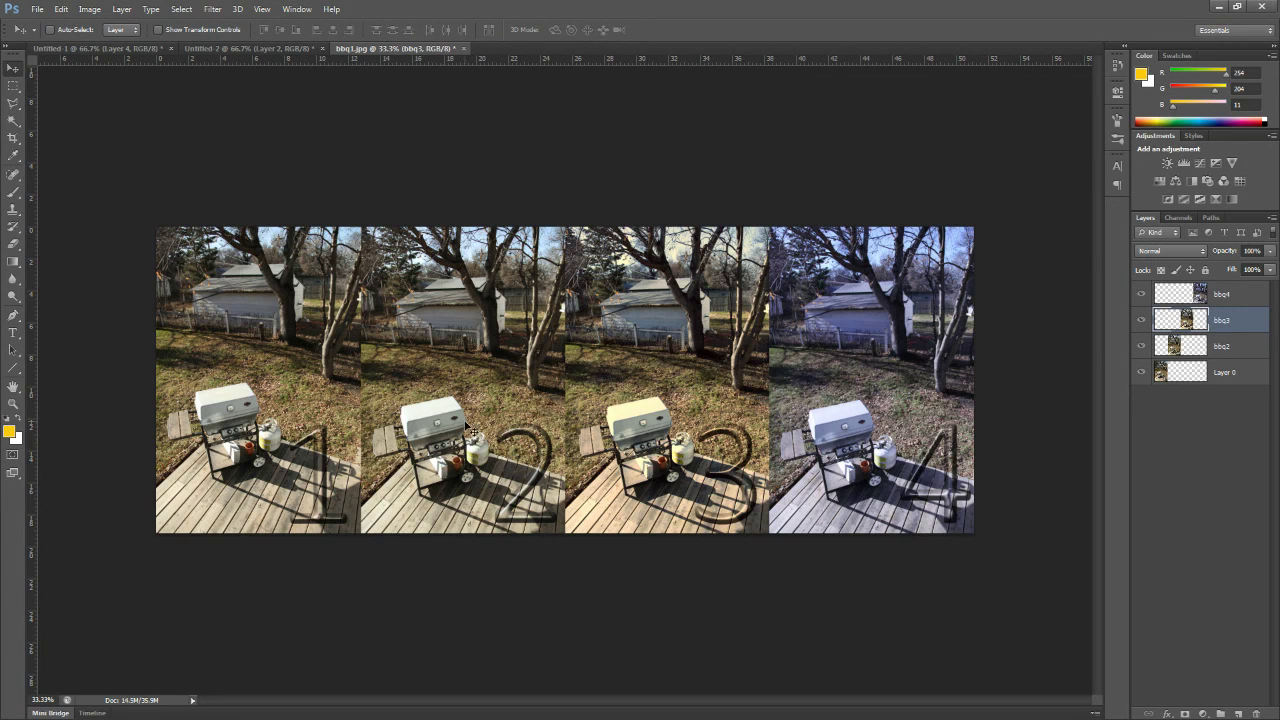